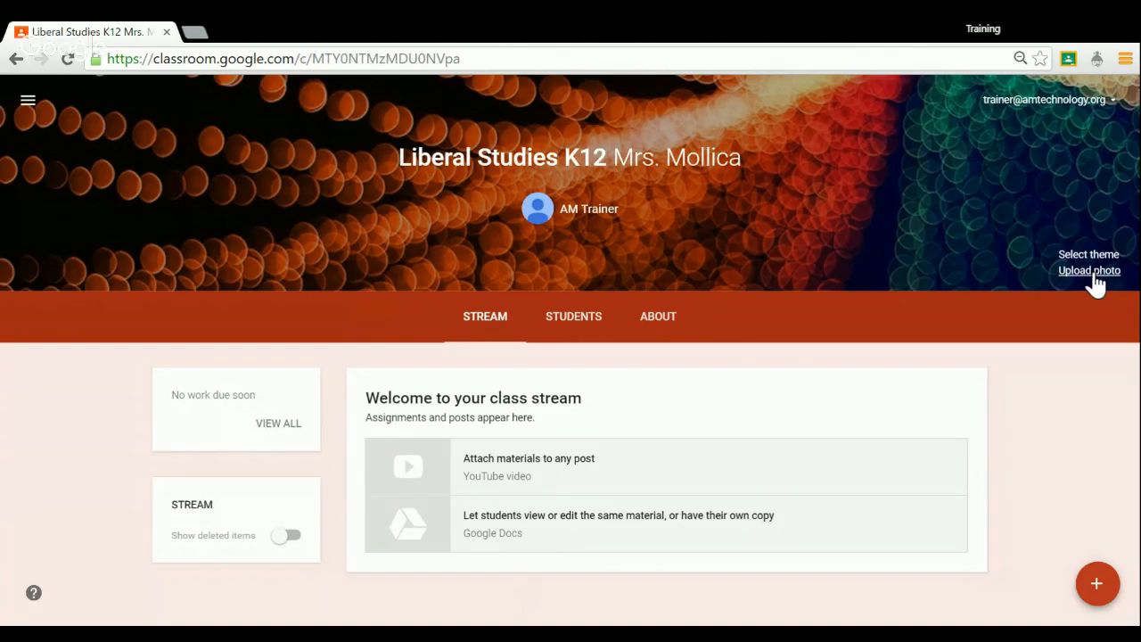
pyautogui.click(1094, 271)
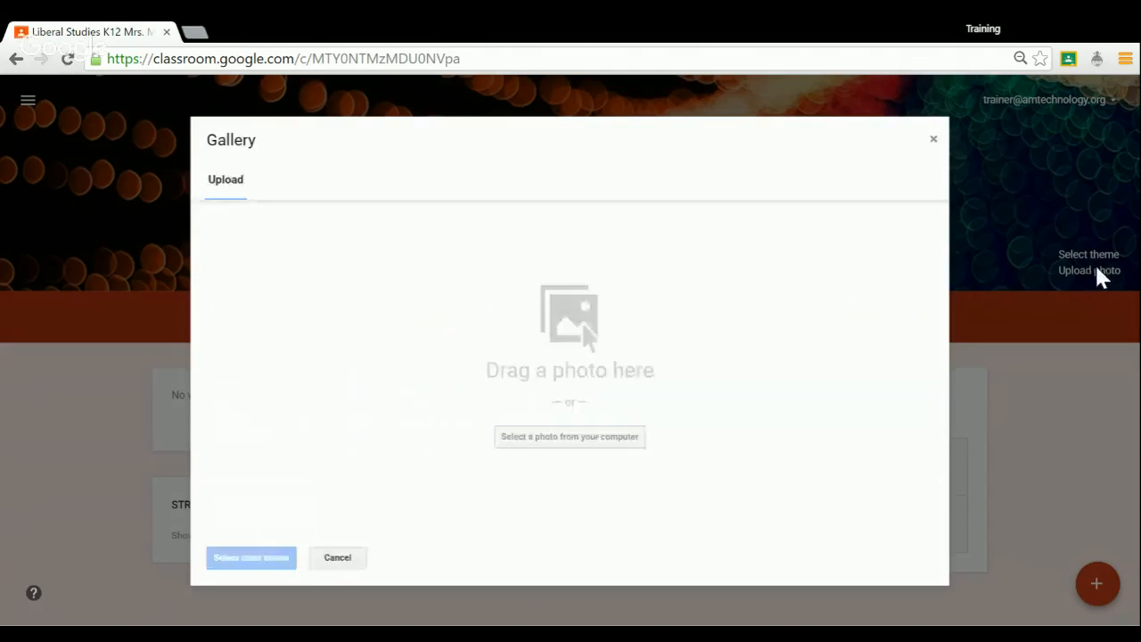
pyautogui.click(615, 439)
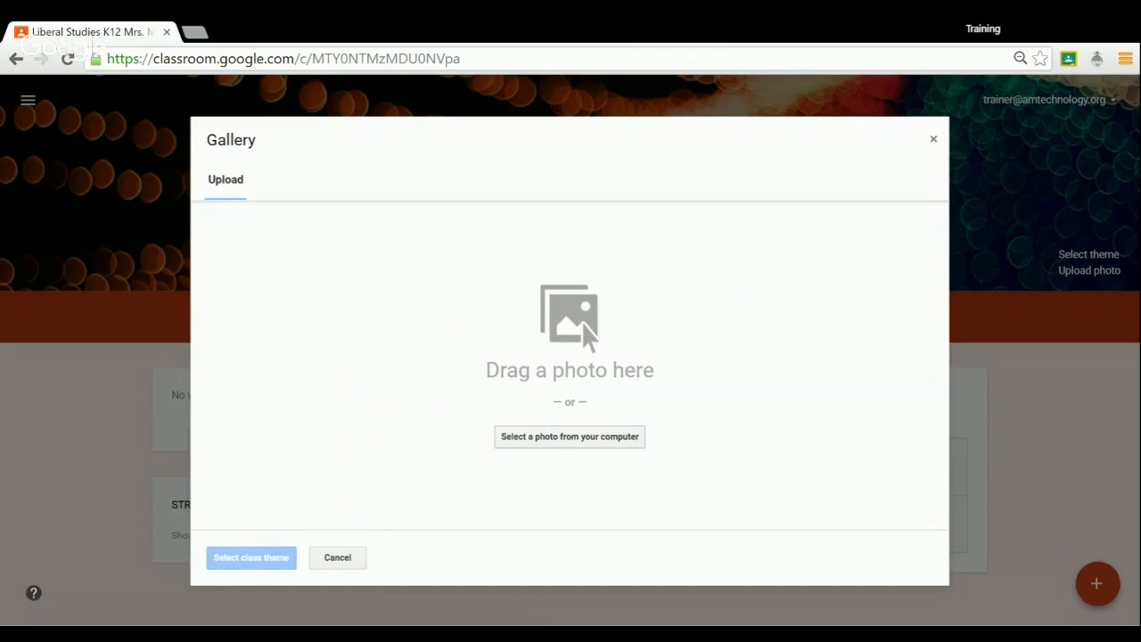
pyautogui.click(603, 237)
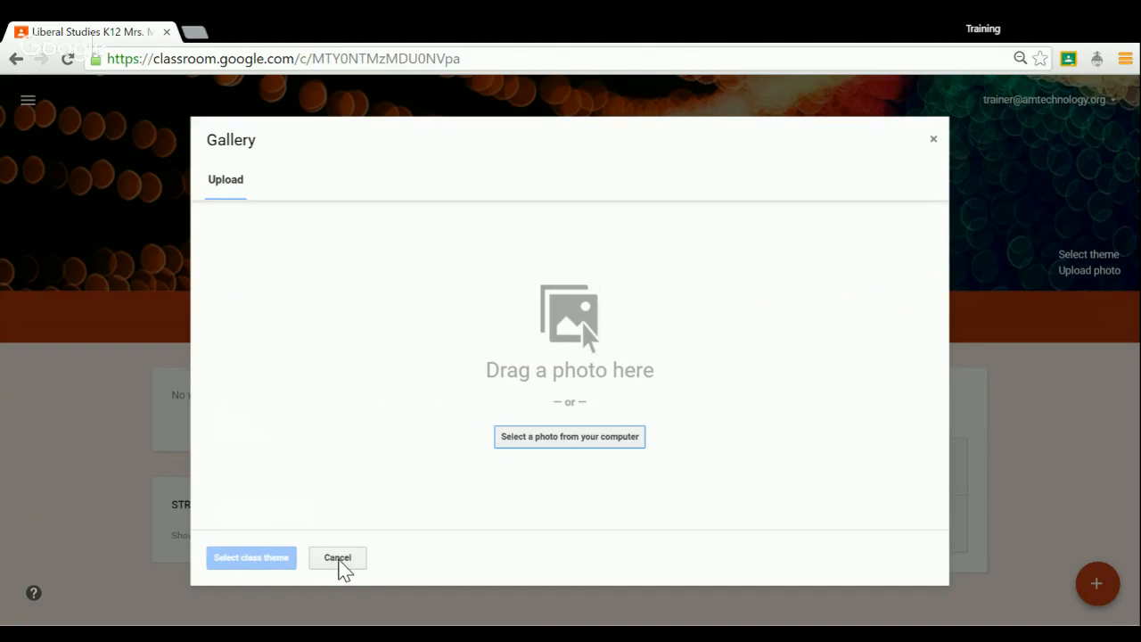
pyautogui.click(337, 558)
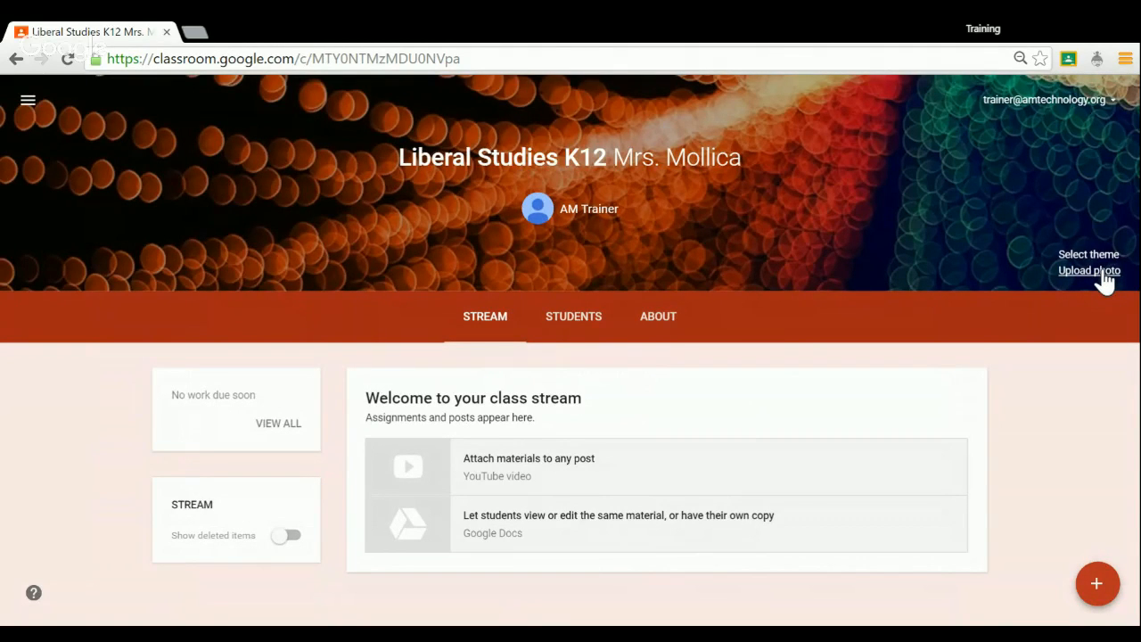
# Change the class theme to the green polka-dot pattern from the theme gallery's patterns.
pyautogui.click(1099, 257)
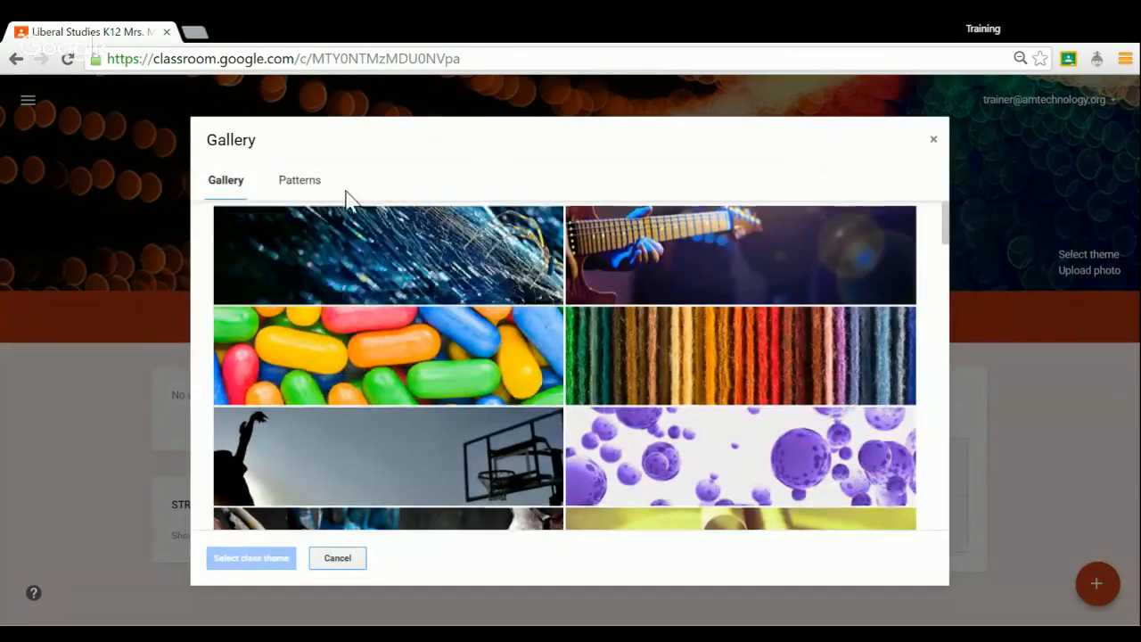
pyautogui.click(325, 185)
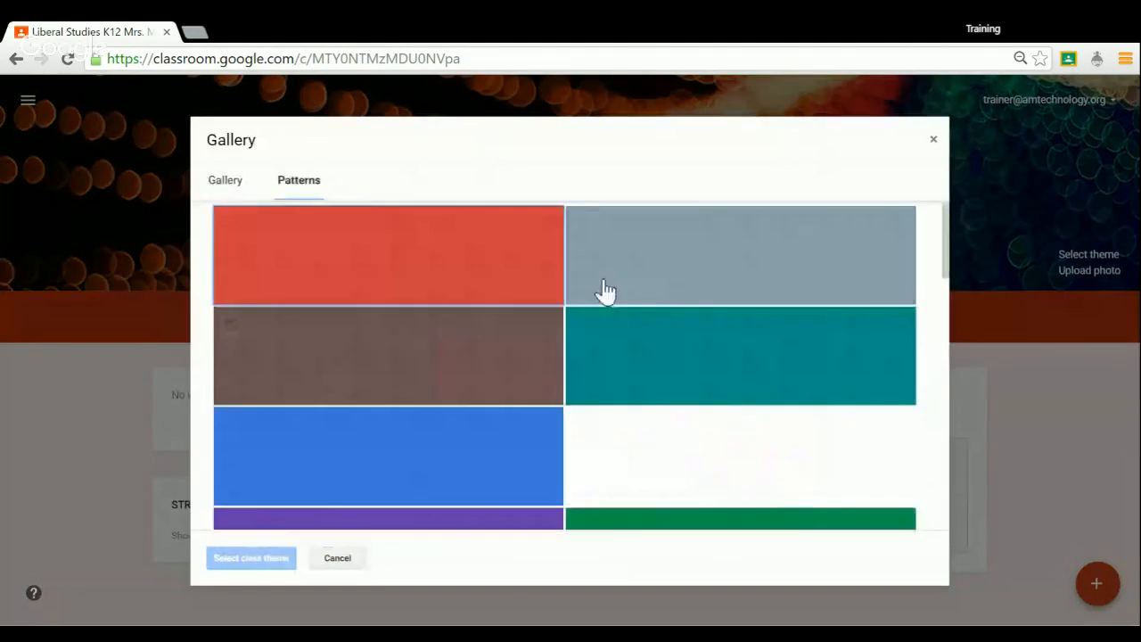
pyautogui.scroll(-5, 603, 289)
pyautogui.click(708, 245)
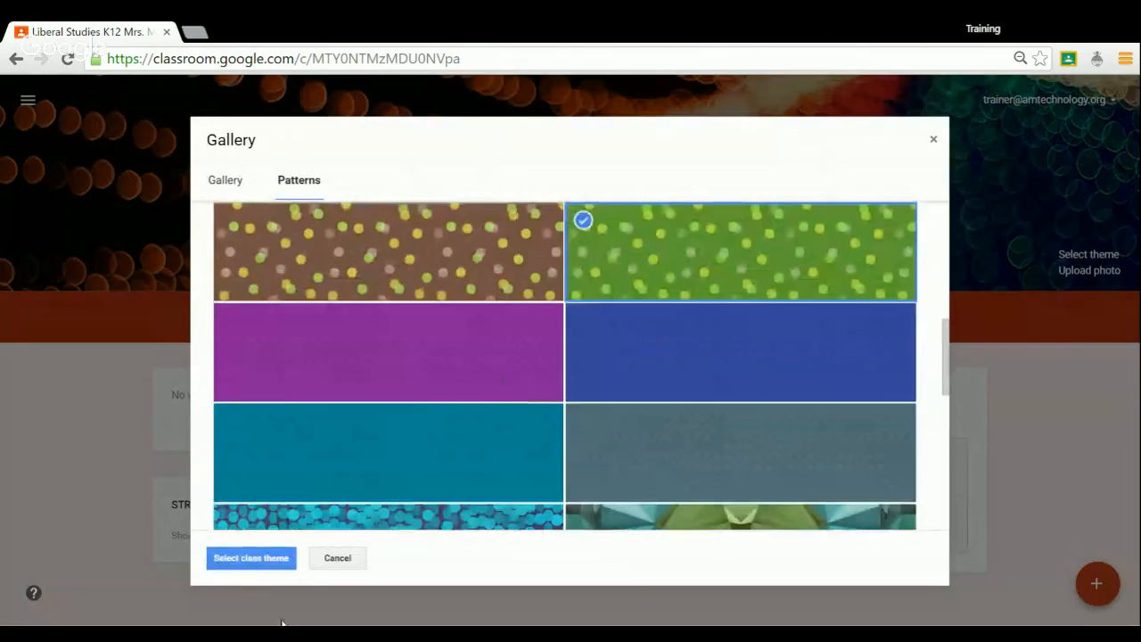
pyautogui.click(247, 560)
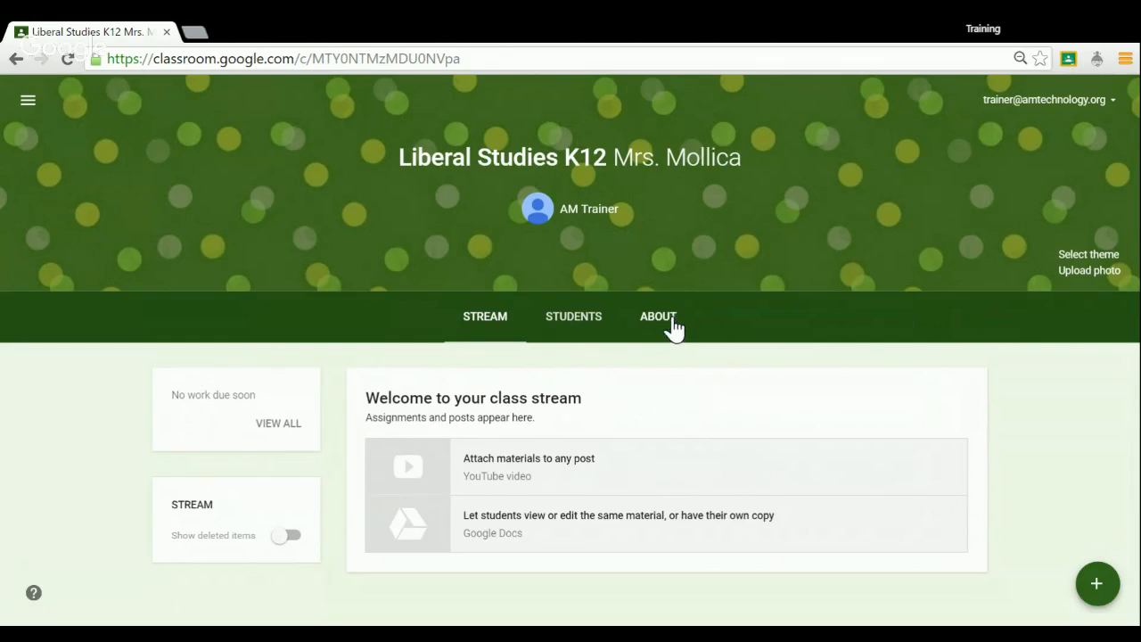
pyautogui.click(489, 324)
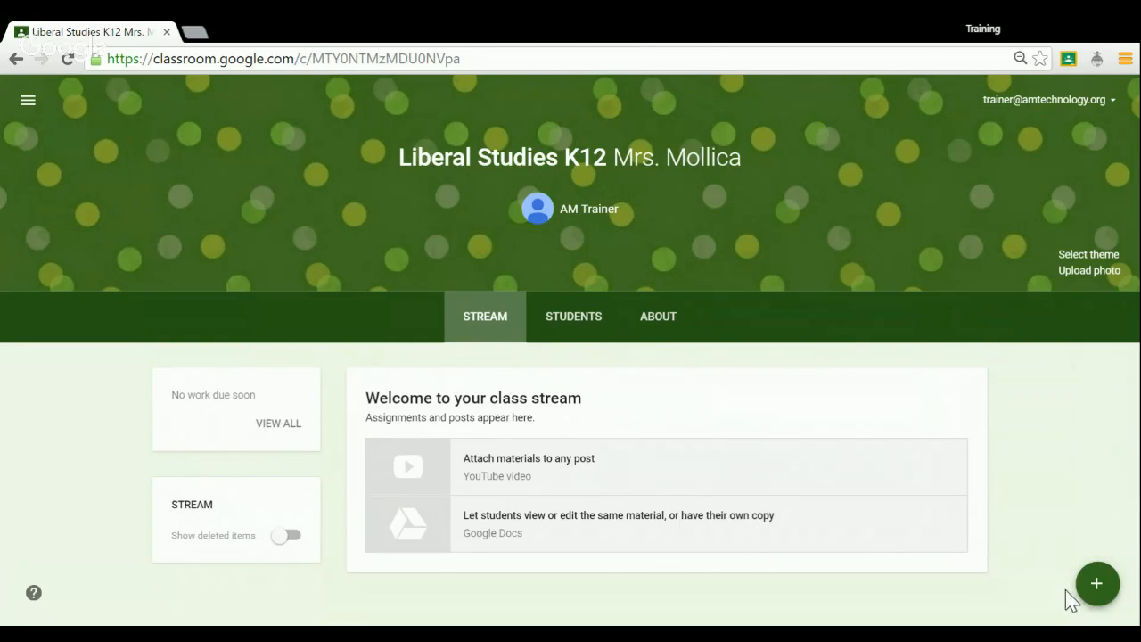
# View the class calendar in Google Calendar from the class's About page, dismissing the what's-new notice.
pyautogui.moveTo(1102, 588)
pyautogui.click(673, 321)
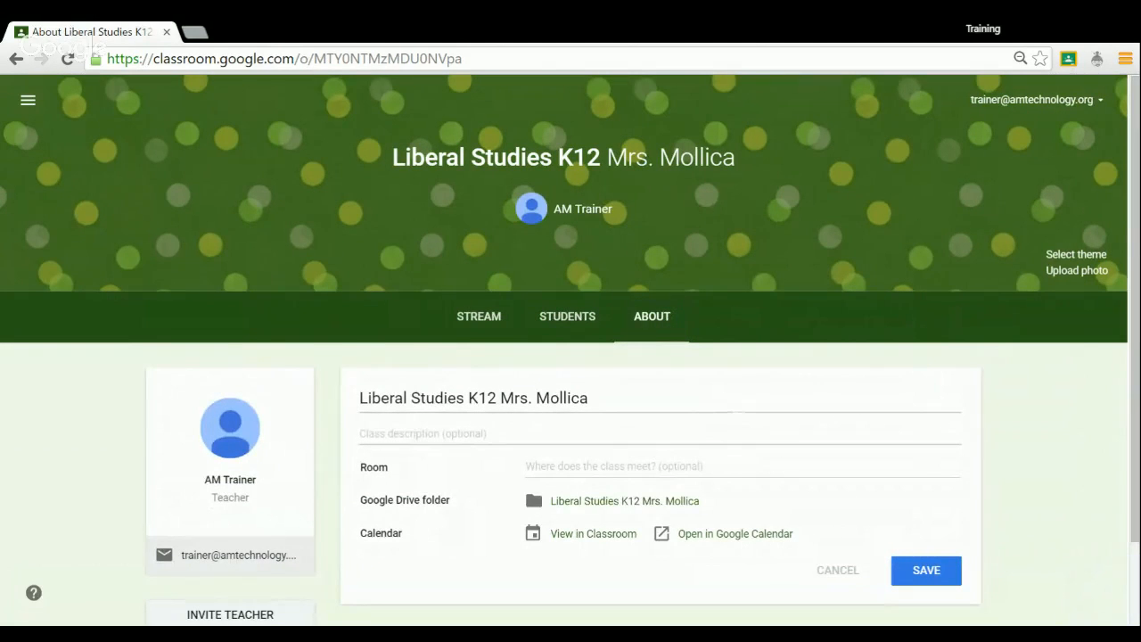
pyautogui.scroll(-1, 1025, 405)
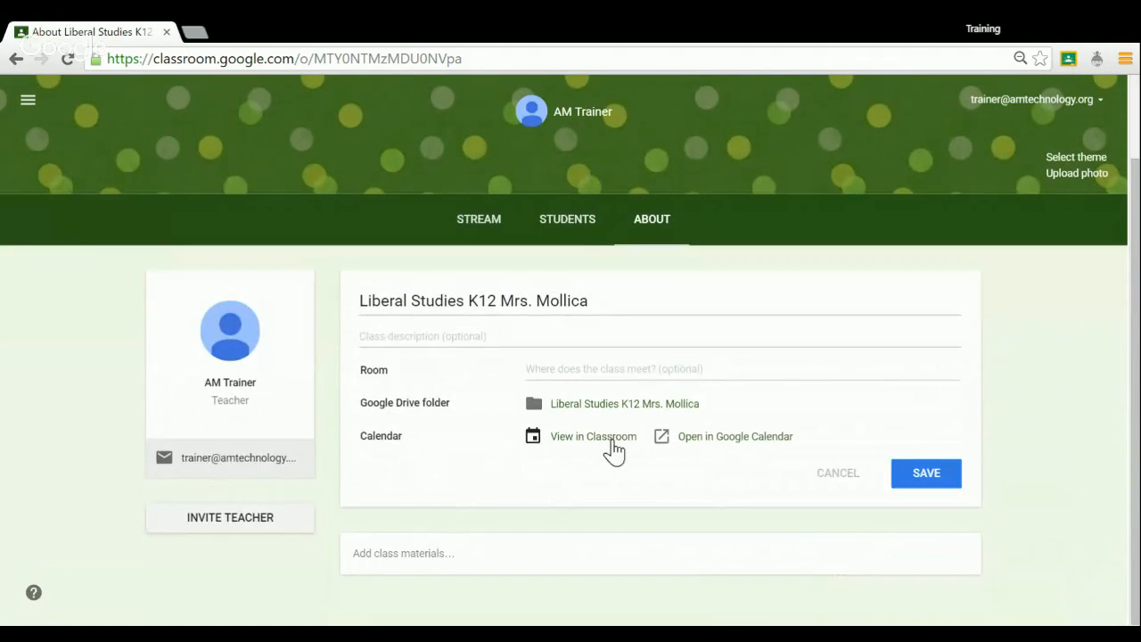
pyautogui.click(754, 438)
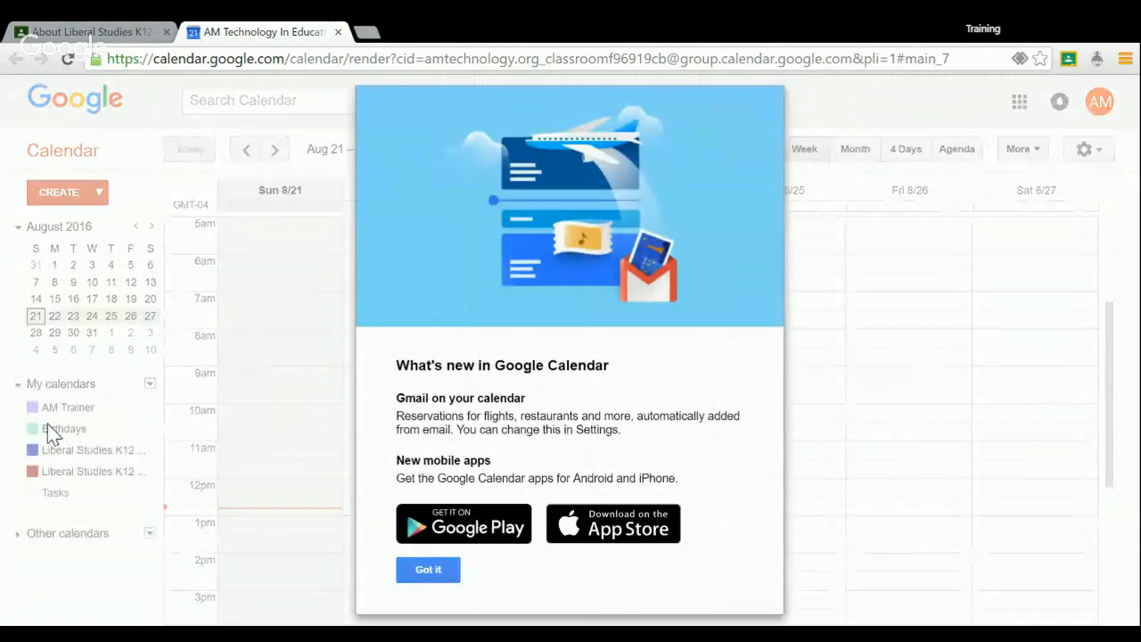
pyautogui.click(444, 574)
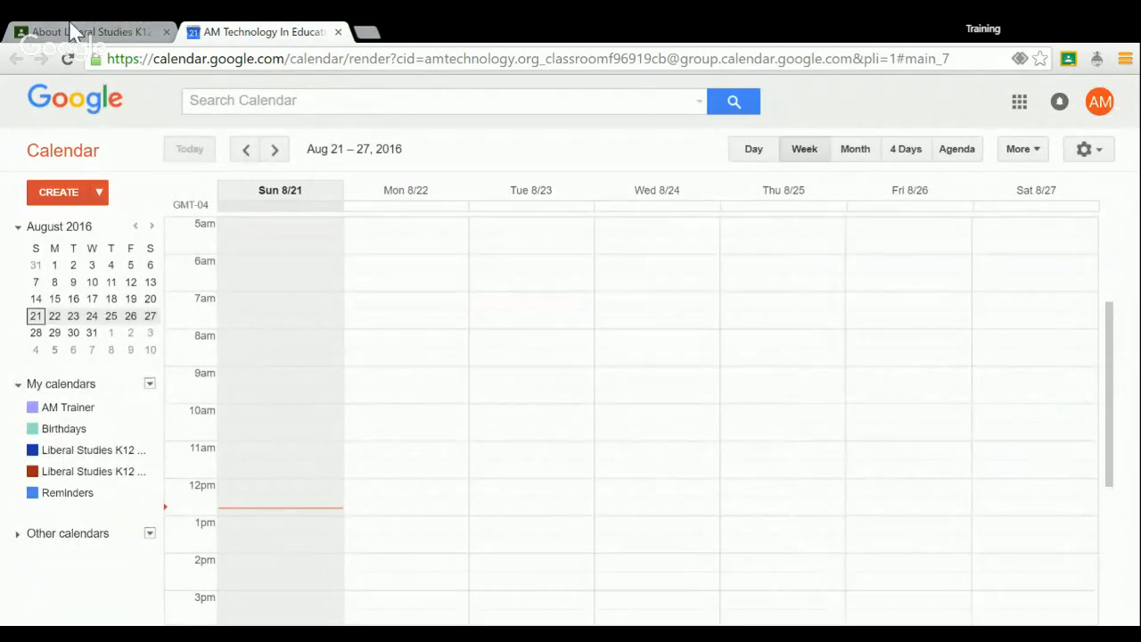
# Return to the class's About page, view the calendar within Classroom and advance it to the week of Sep 4 - Sep 10, 2016.
pyautogui.click(98, 31)
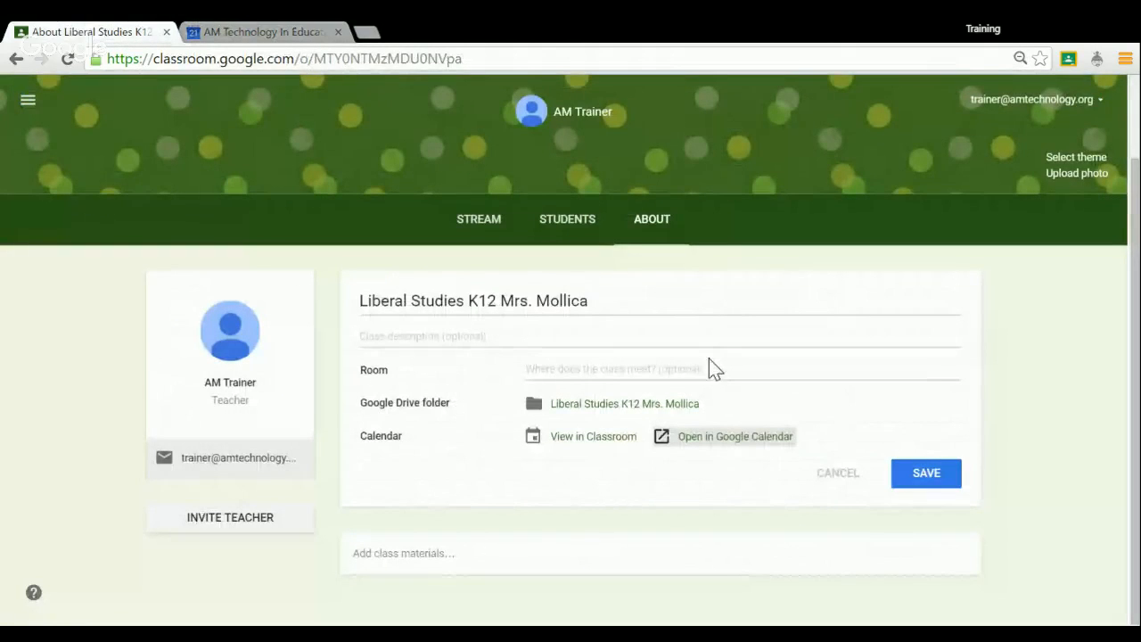
pyautogui.click(593, 437)
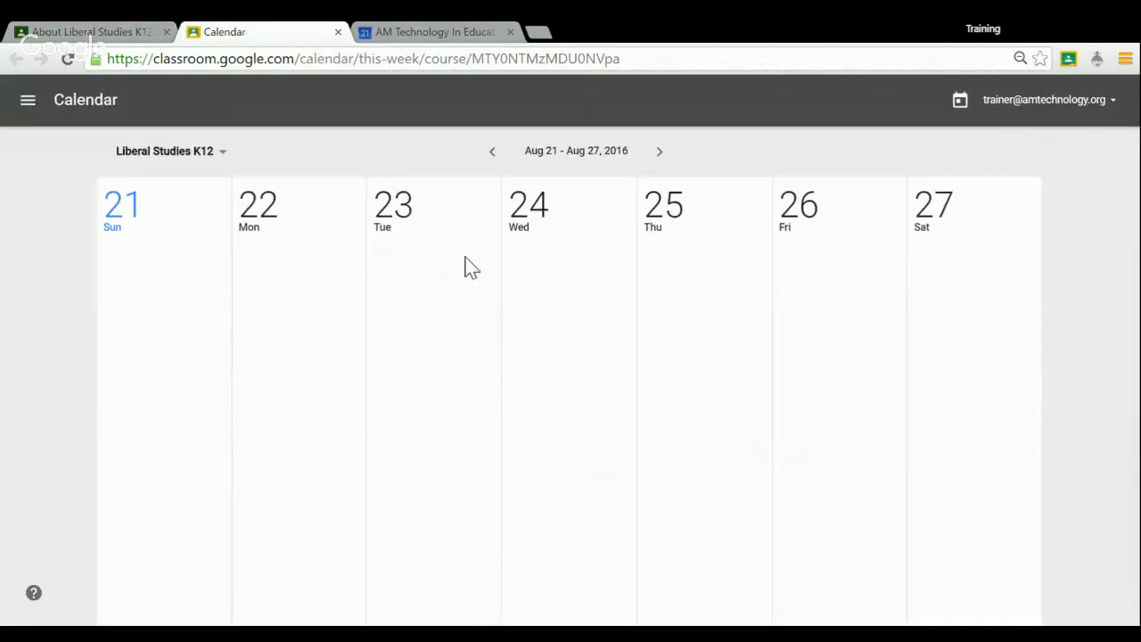
pyautogui.click(667, 155)
pyautogui.click(670, 157)
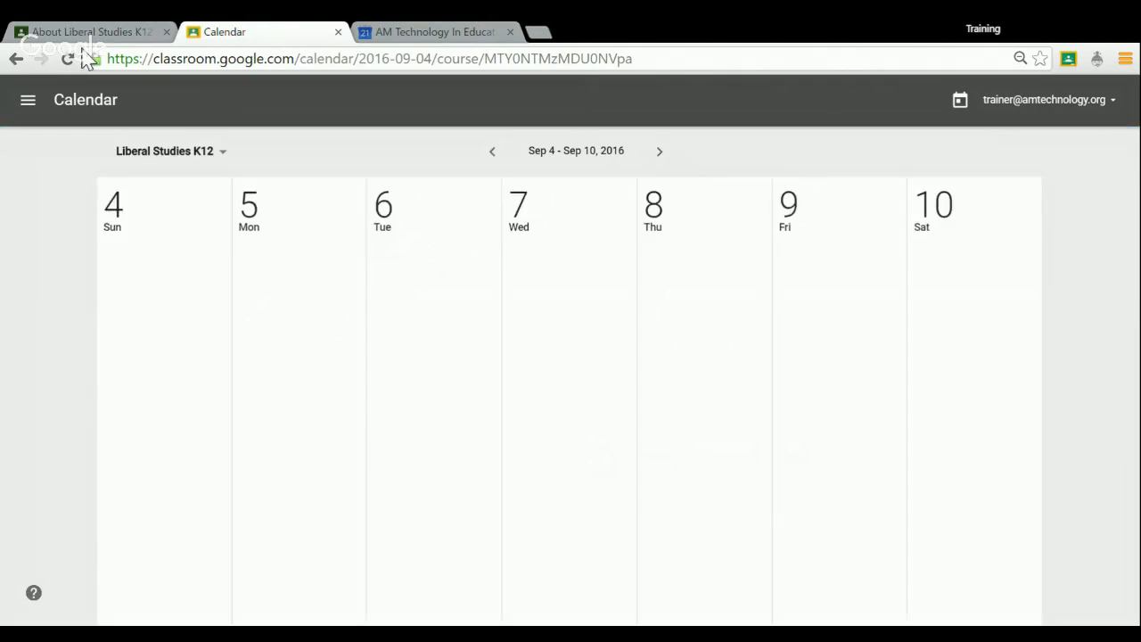
# Return to the class's About page and examine the optional class description and room fields.
pyautogui.click(70, 30)
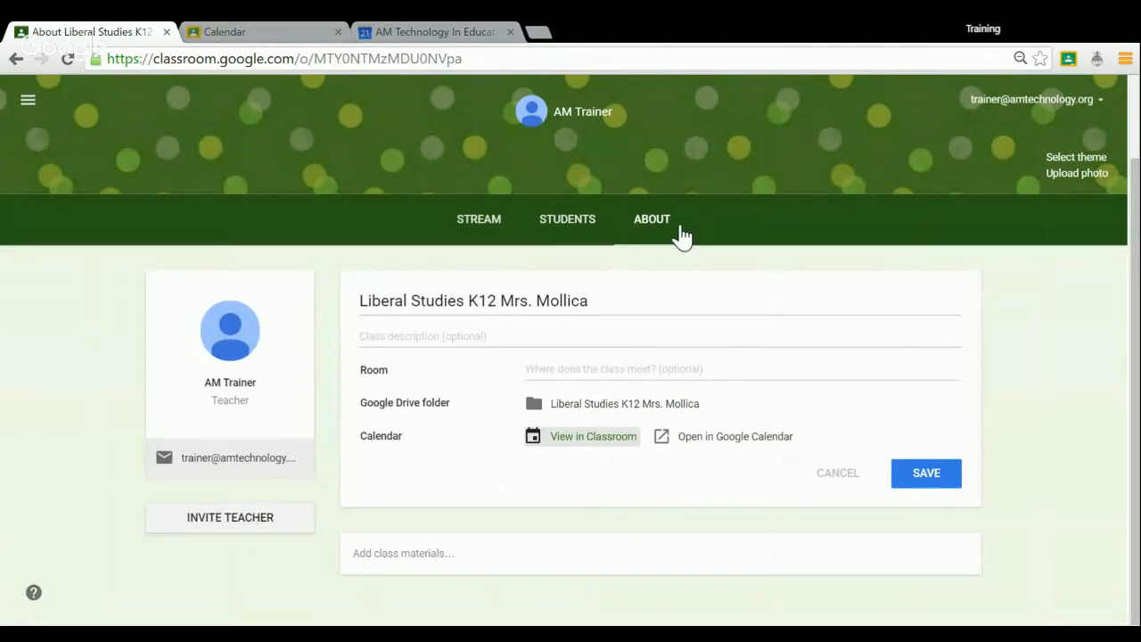
pyautogui.click(453, 337)
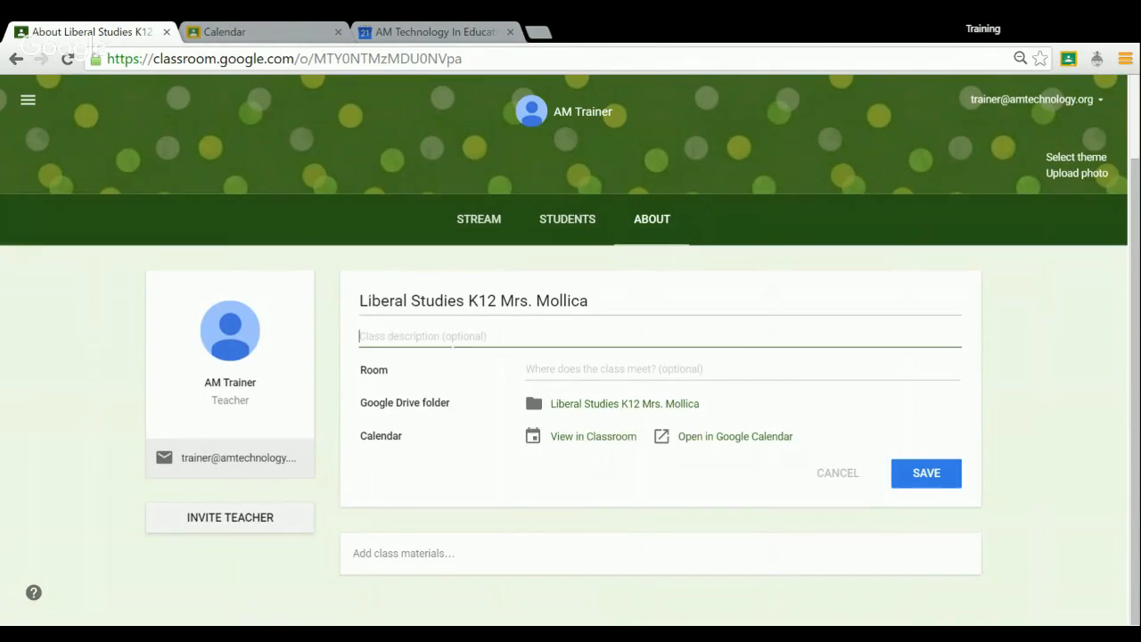
pyautogui.click(578, 368)
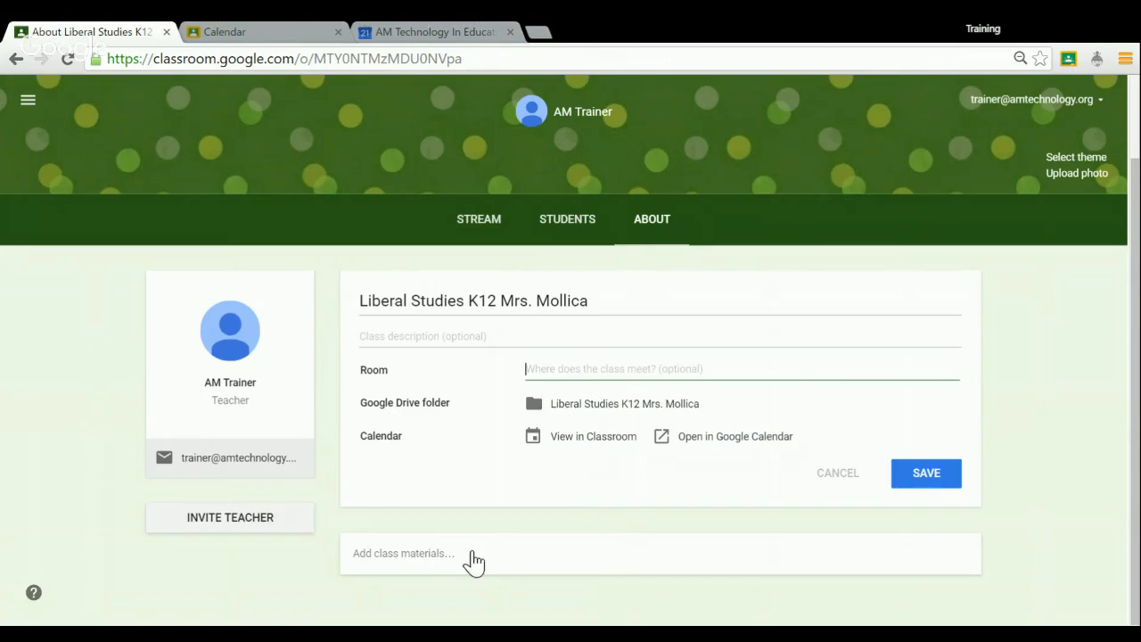
# Draft a class materials entry titled Syllabus on the About page.
pyautogui.click(426, 566)
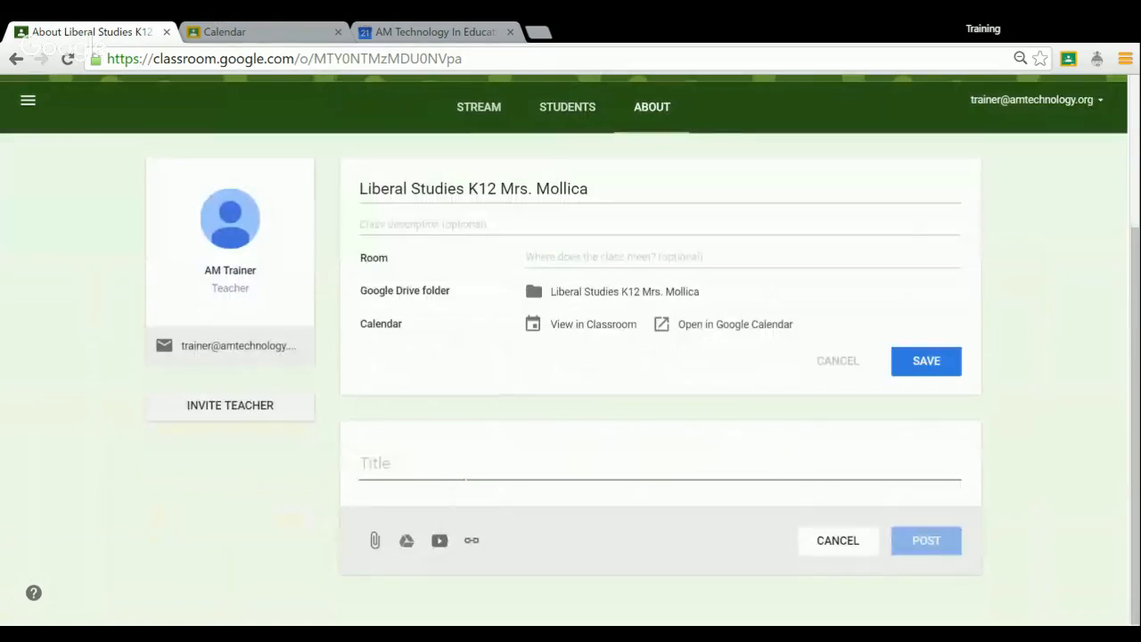
pyautogui.write('SSyl')
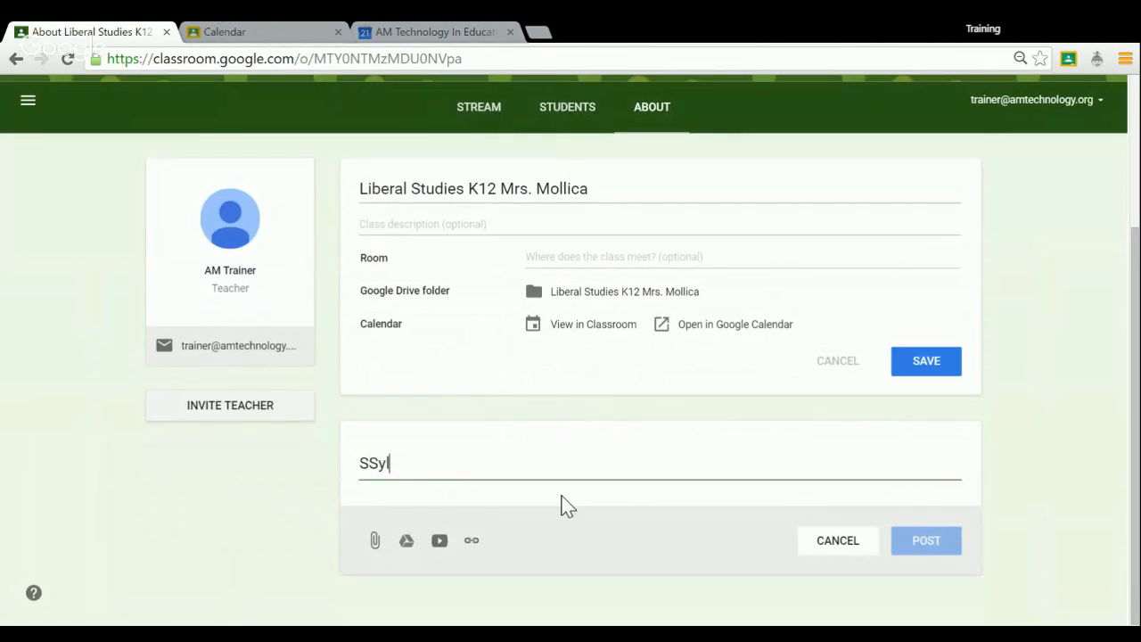
pyautogui.press('BackSpace')
pyautogui.press('BackSpace')
pyautogui.write('yllabus')
# Try the YouTube, link and Google Drive attachment options on the Syllabus entry, and discard the draft.
pyautogui.click(442, 542)
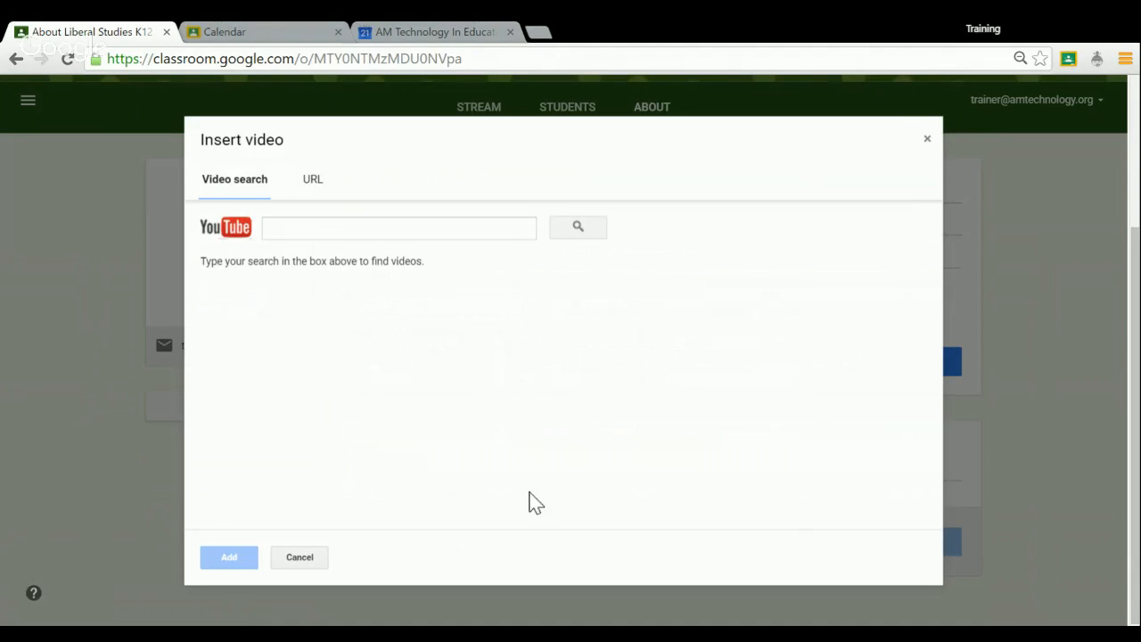
pyautogui.click(928, 139)
pyautogui.click(471, 541)
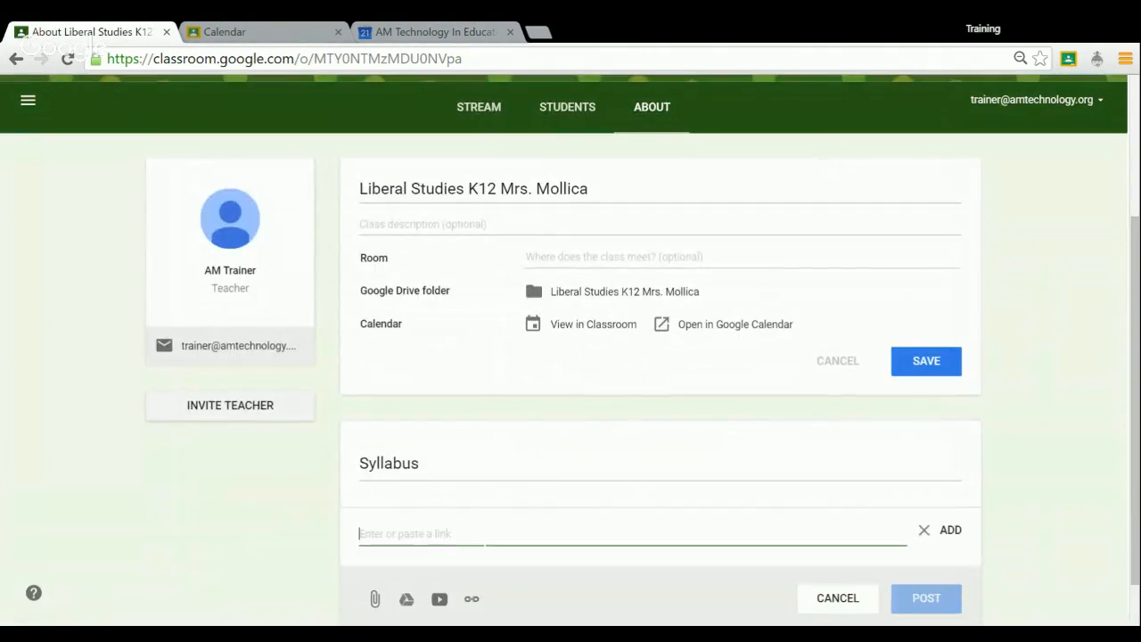
pyautogui.click(406, 600)
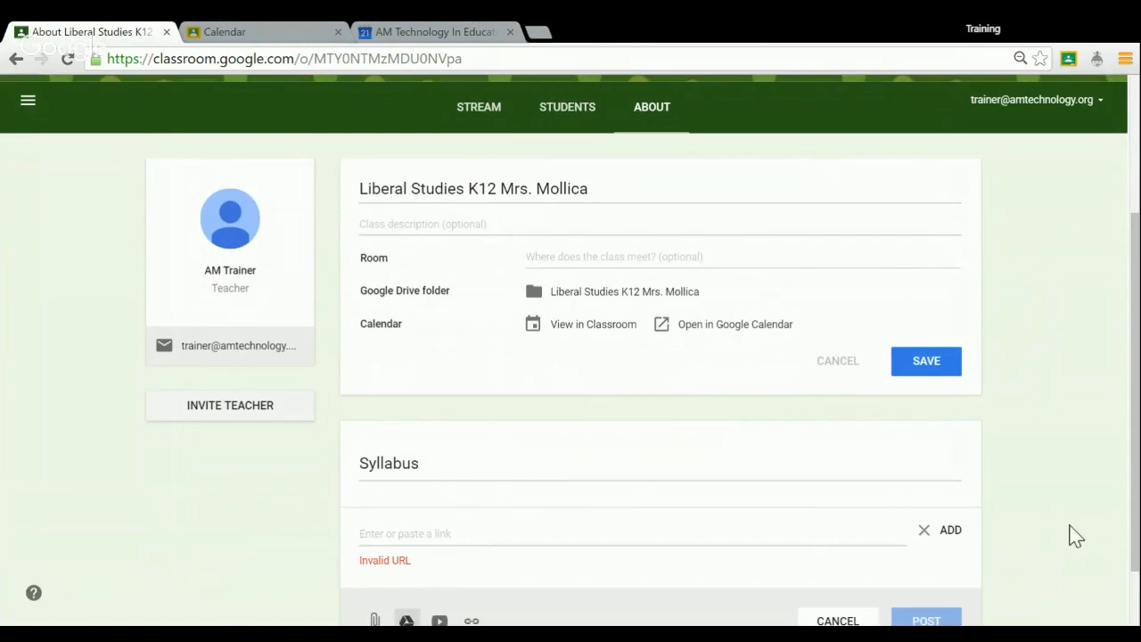
pyautogui.scroll(-2, 981, 530)
pyautogui.click(849, 544)
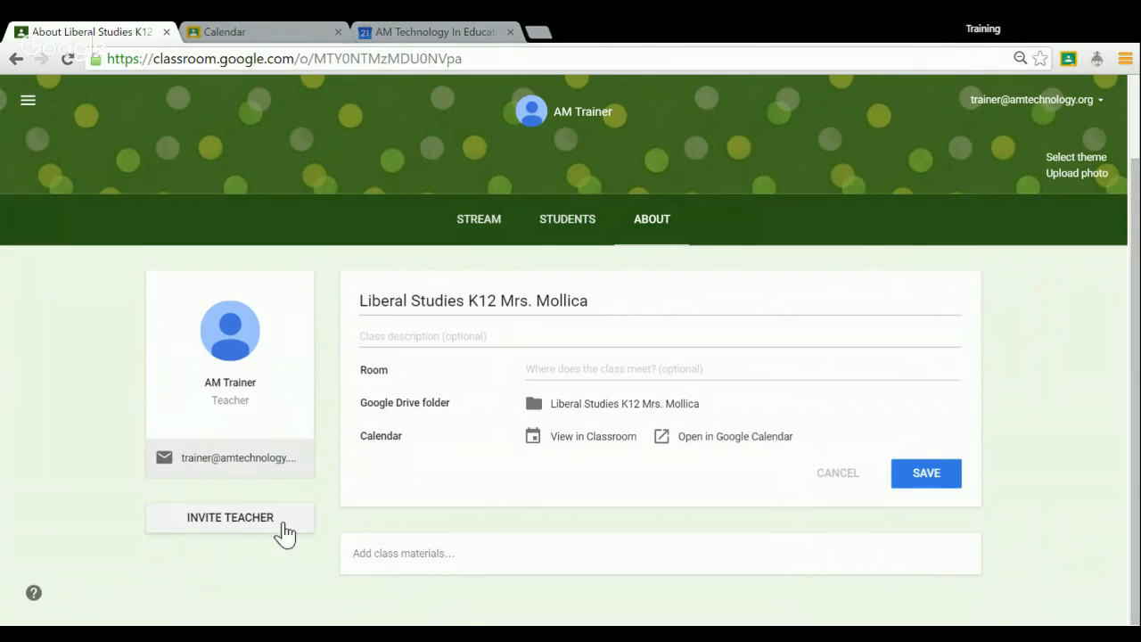
# View the teacher invitation dialog without inviting anyone, and save the class details.
pyautogui.click(235, 534)
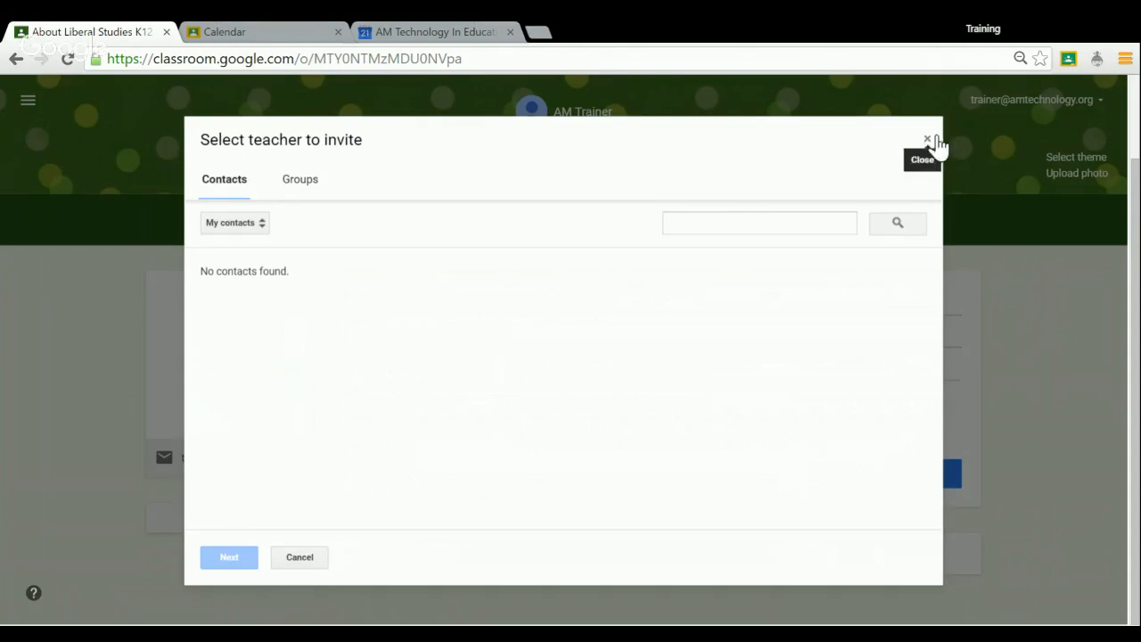
pyautogui.click(929, 141)
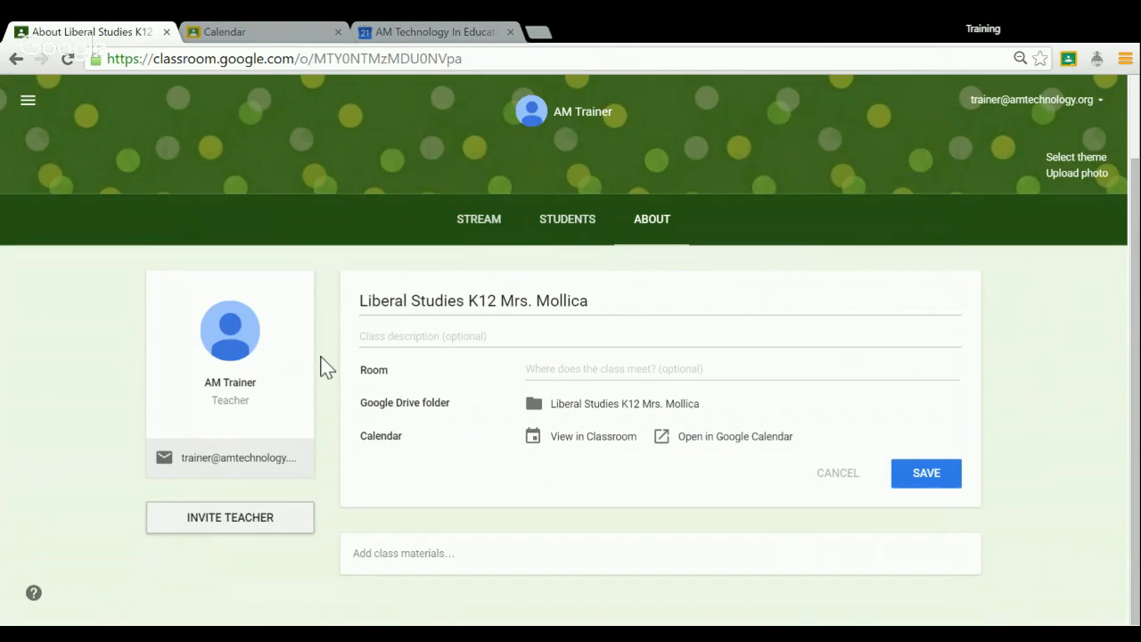
pyautogui.click(954, 483)
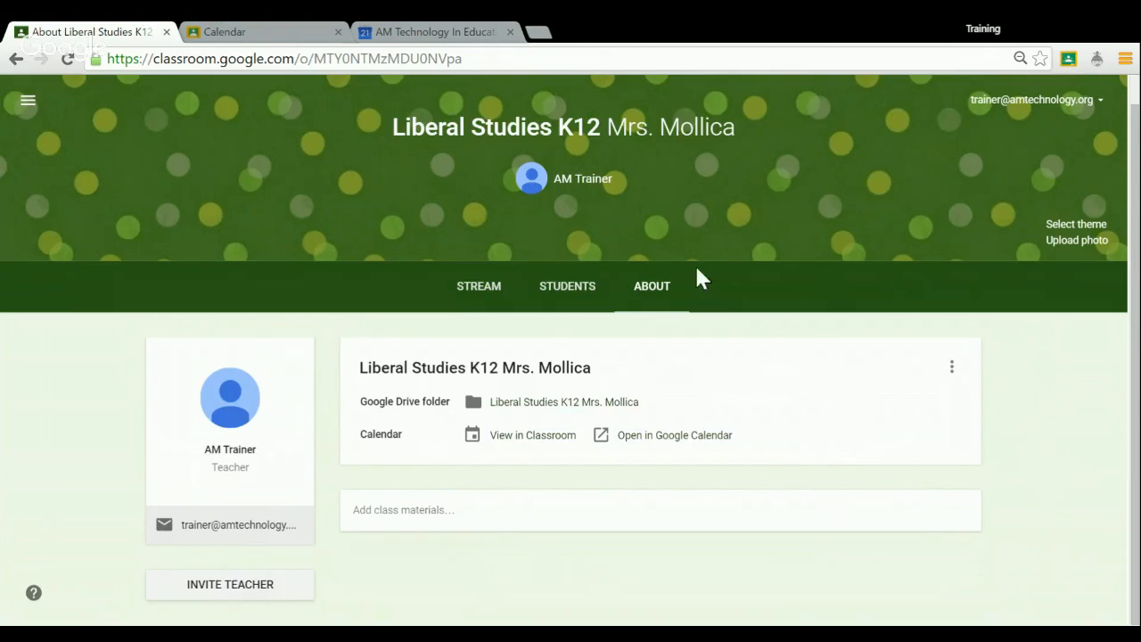
# Examine the Students page, viewing the student invitation dialog without inviting anyone and locating the class join code.
pyautogui.click(577, 289)
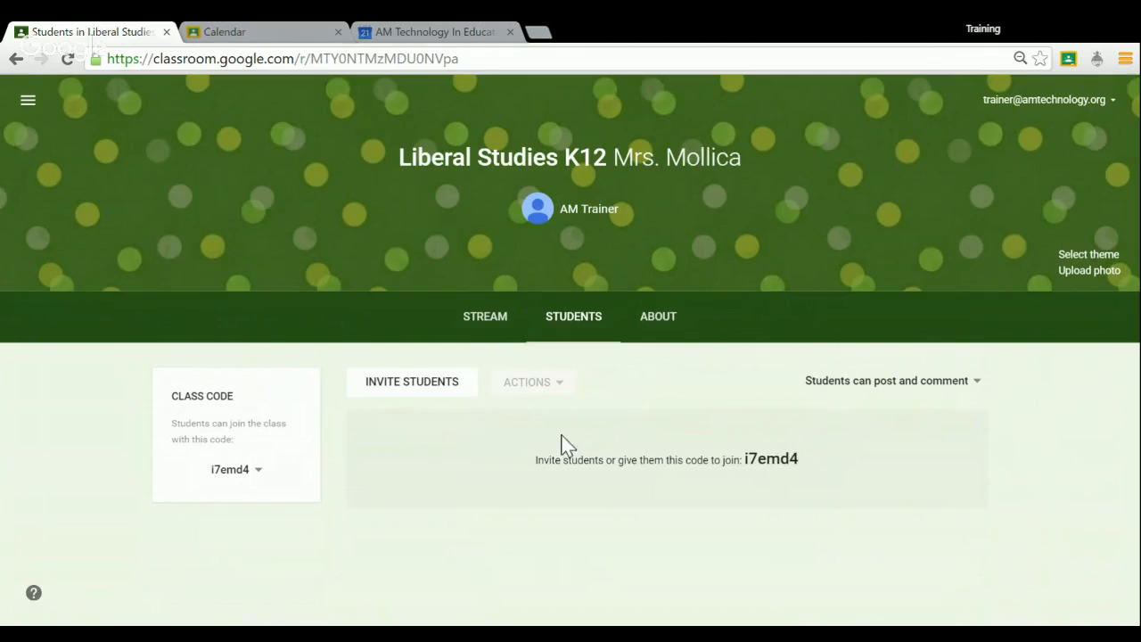
pyautogui.click(443, 391)
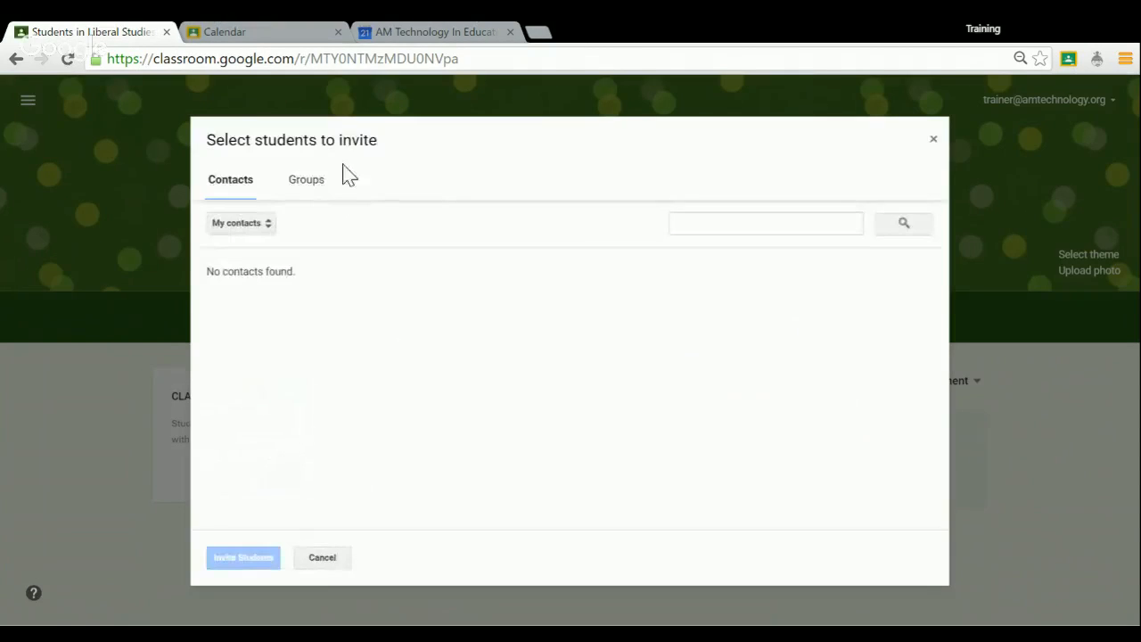
pyautogui.click(323, 558)
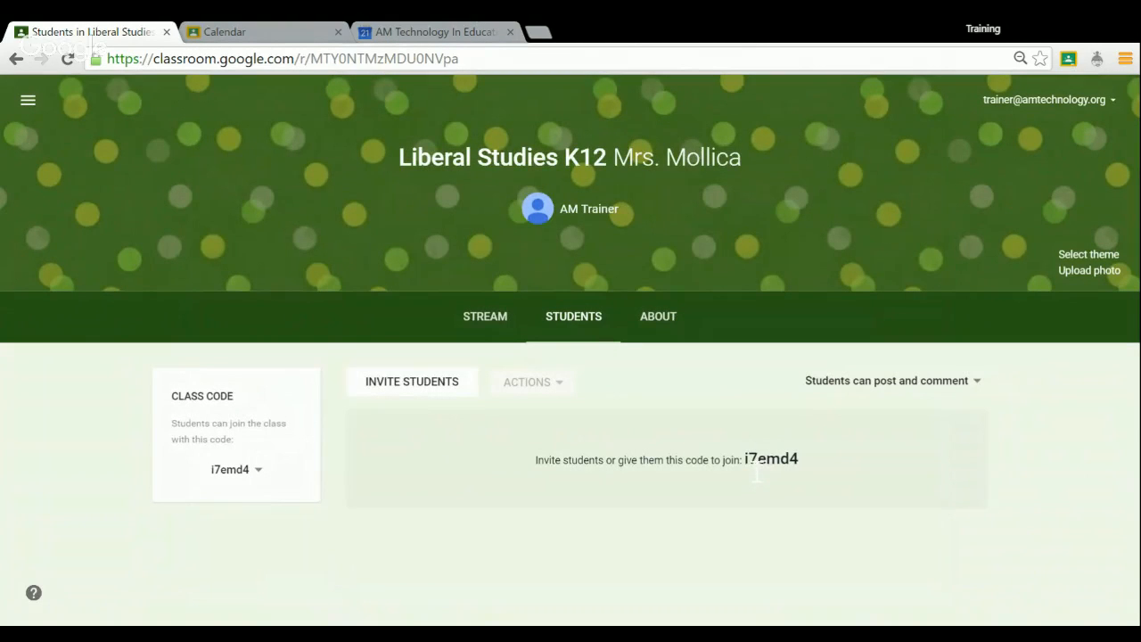
pyautogui.moveTo(742, 459); pyautogui.dragTo(806, 474)
pyautogui.click(845, 423)
# Set the class posting permission to Only teacher can post or comment.
pyautogui.click(931, 381)
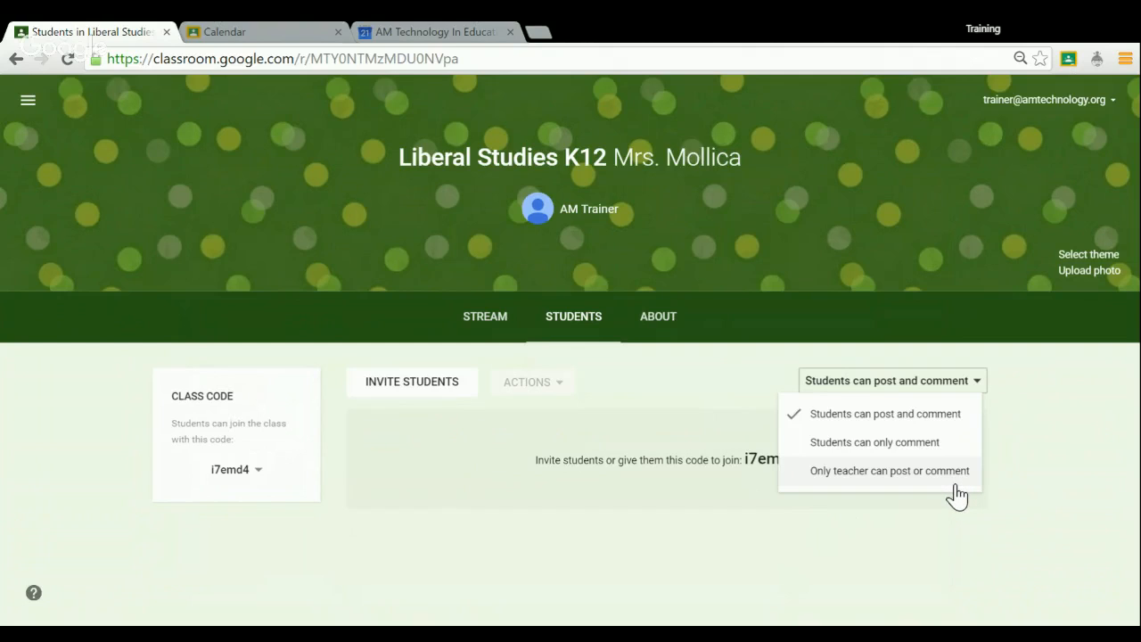
pyautogui.click(897, 481)
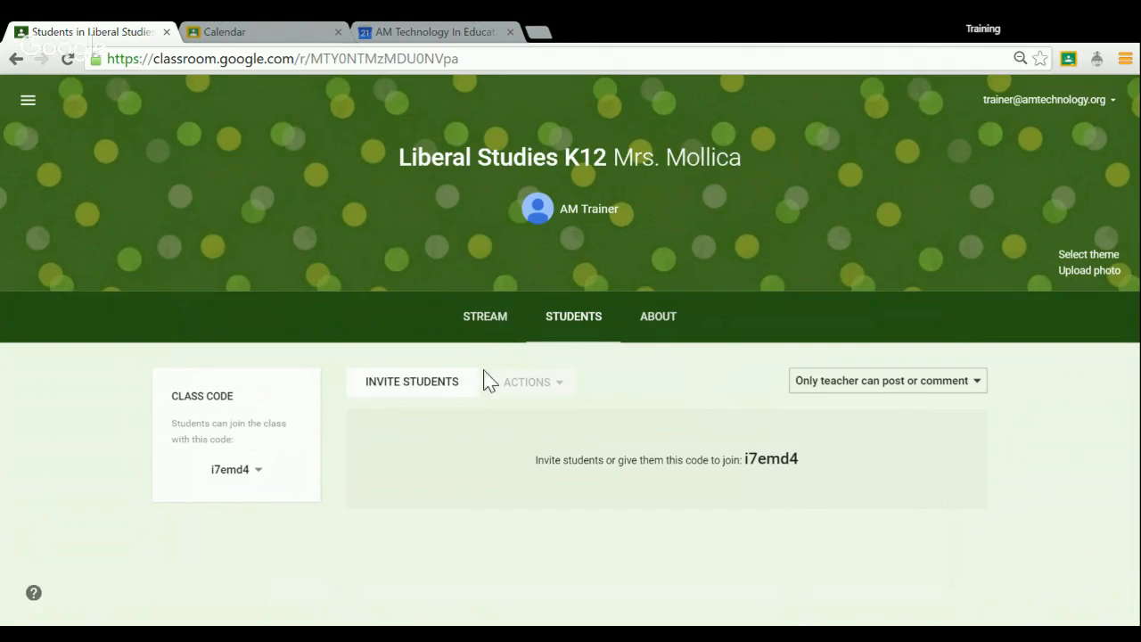
# Return to the class stream and open the main navigation menu to view its destinations.
pyautogui.click(502, 322)
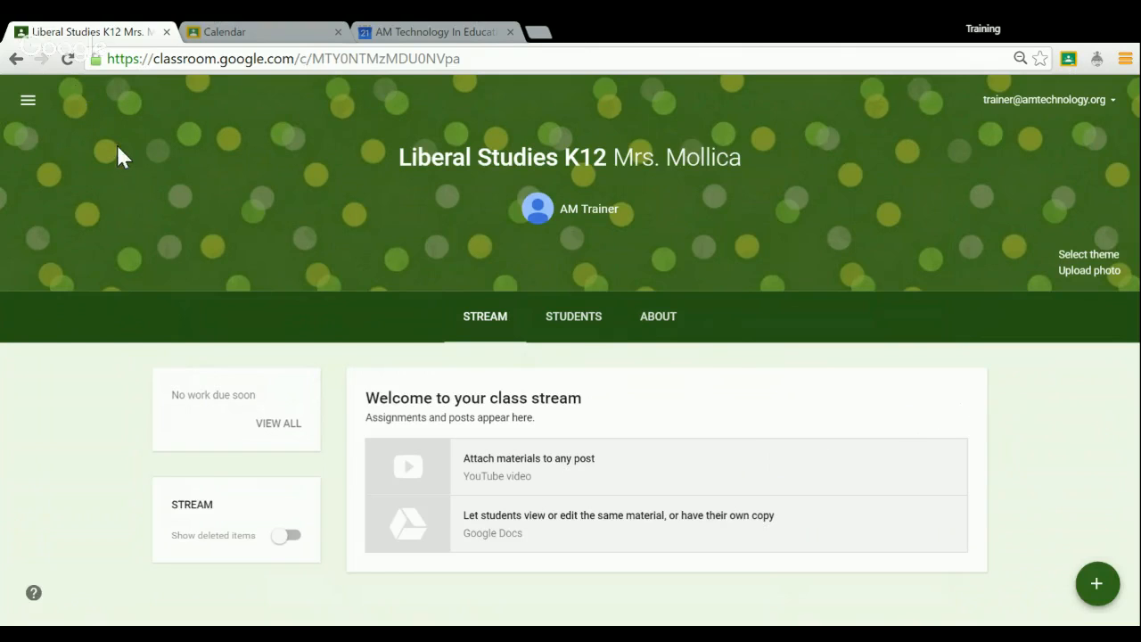
pyautogui.click(29, 102)
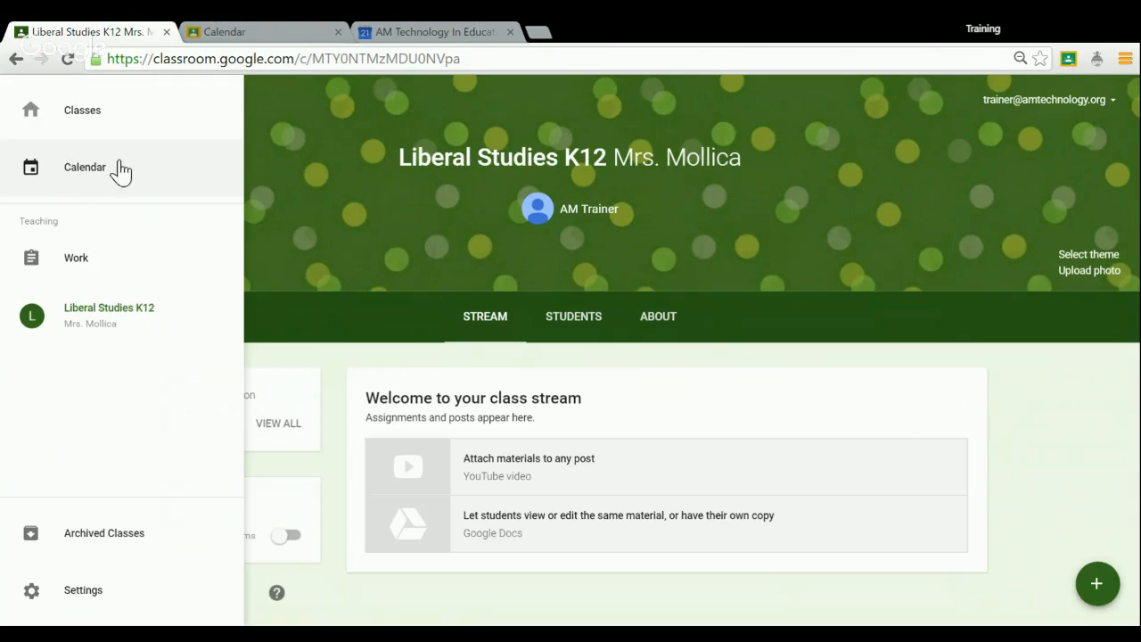
# Go to the Classes overview and look over the main navigation destinations from there.
pyautogui.click(82, 110)
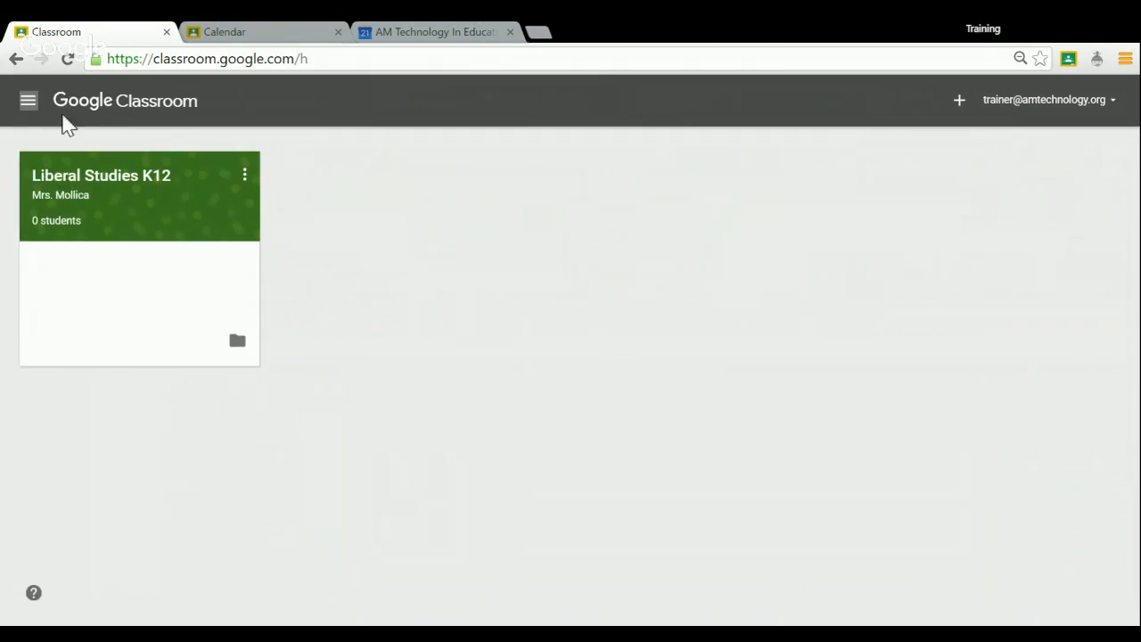
pyautogui.click(28, 101)
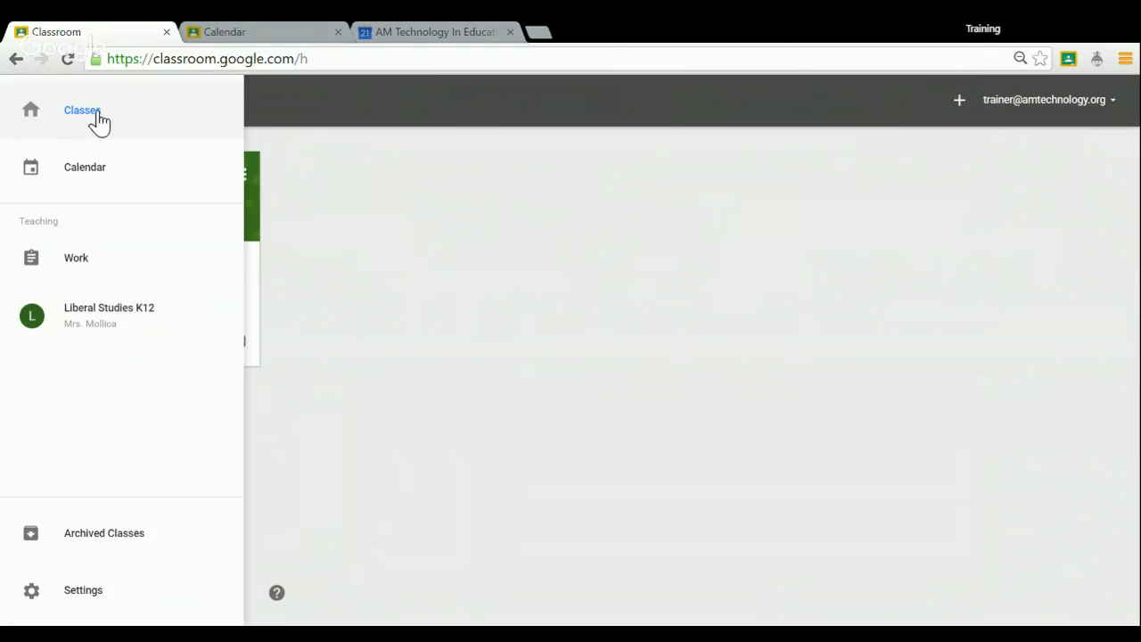
pyautogui.click(331, 210)
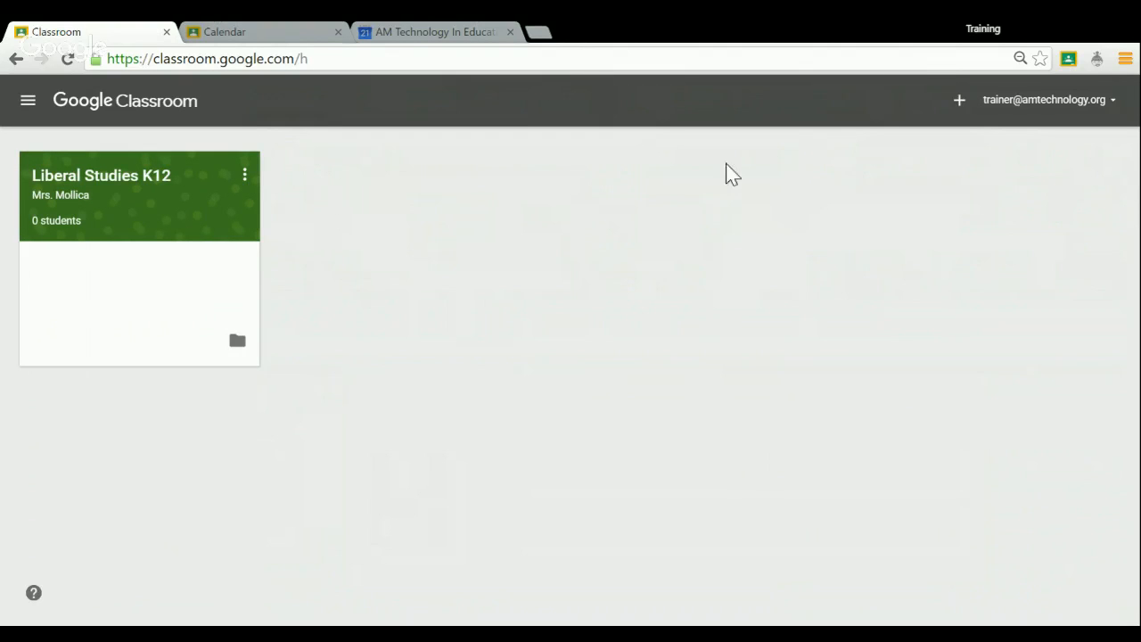
# Examine the Classroom account and notification settings, viewing the profile photo dialog without choosing a picture.
pyautogui.click(27, 100)
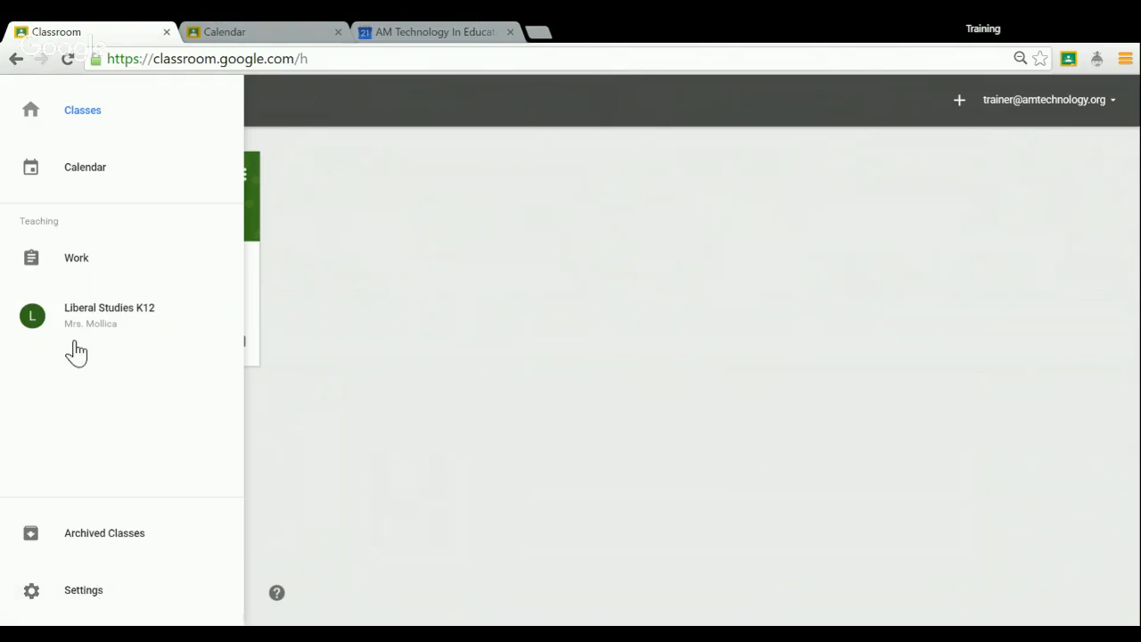
pyautogui.click(79, 596)
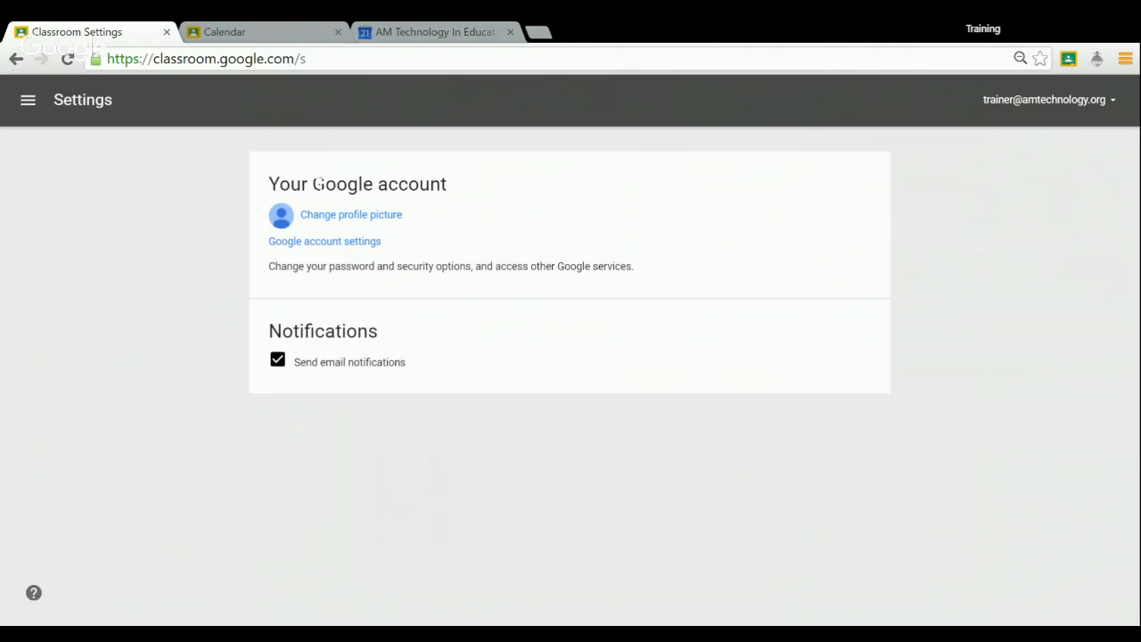
pyautogui.click(344, 219)
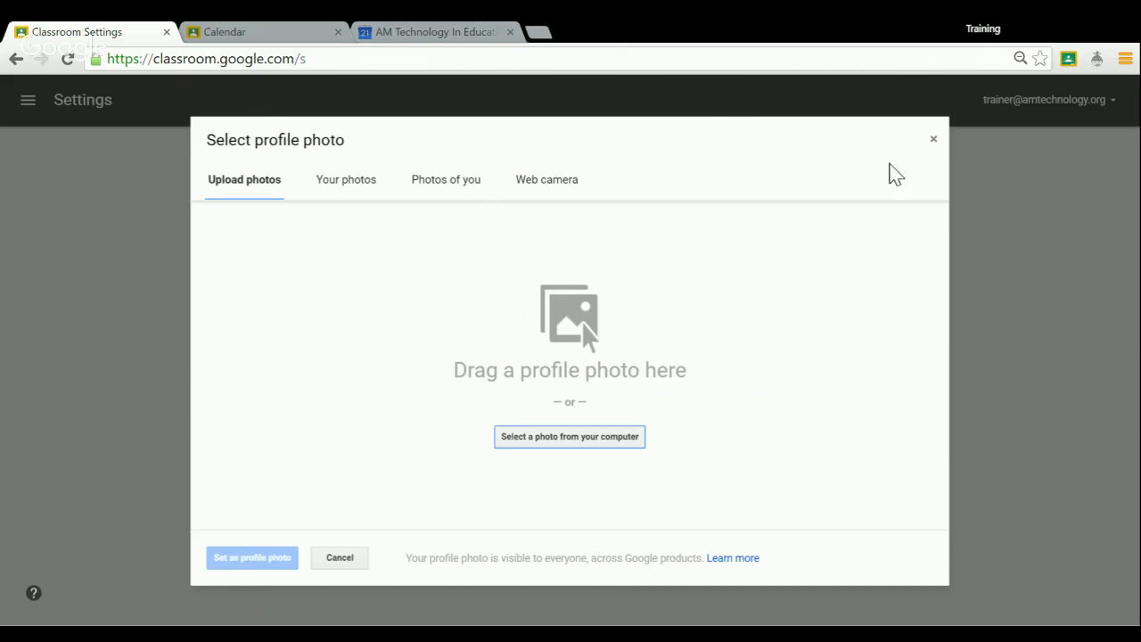
pyautogui.click(934, 142)
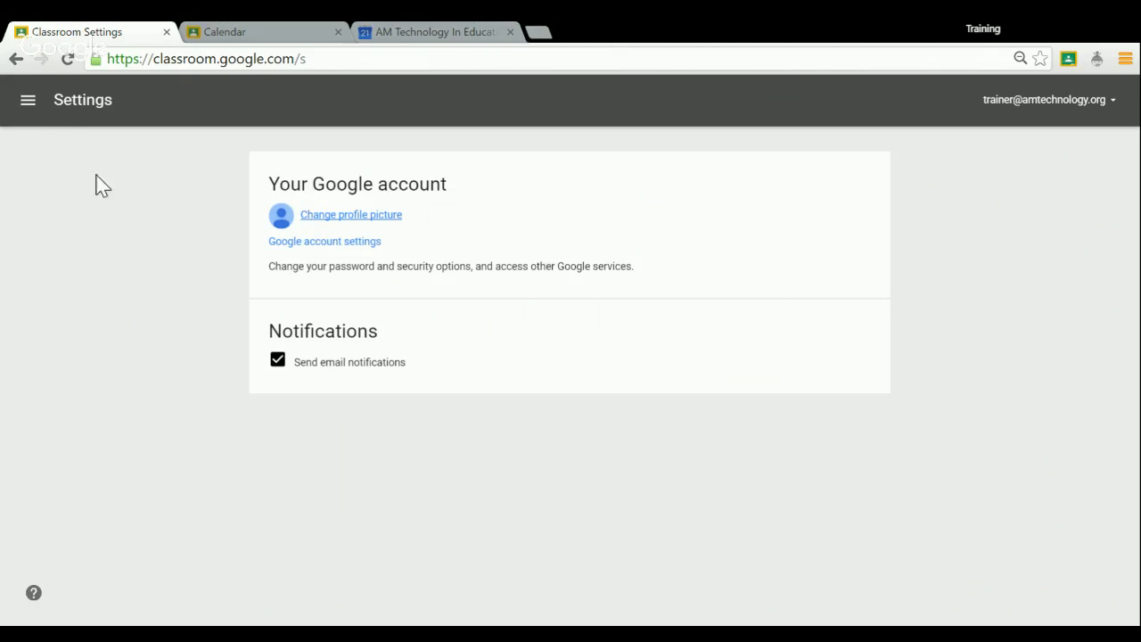
# Return to the Classes overview and open the Liberal Studies K12 class.
pyautogui.click(40, 100)
pyautogui.click(72, 114)
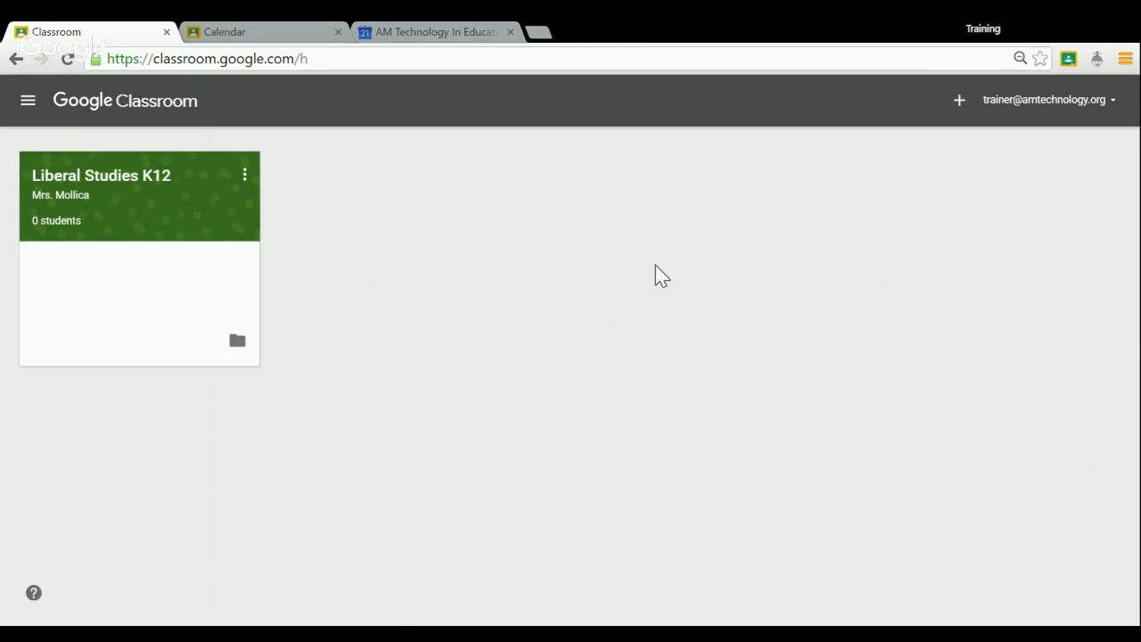
pyautogui.click(103, 179)
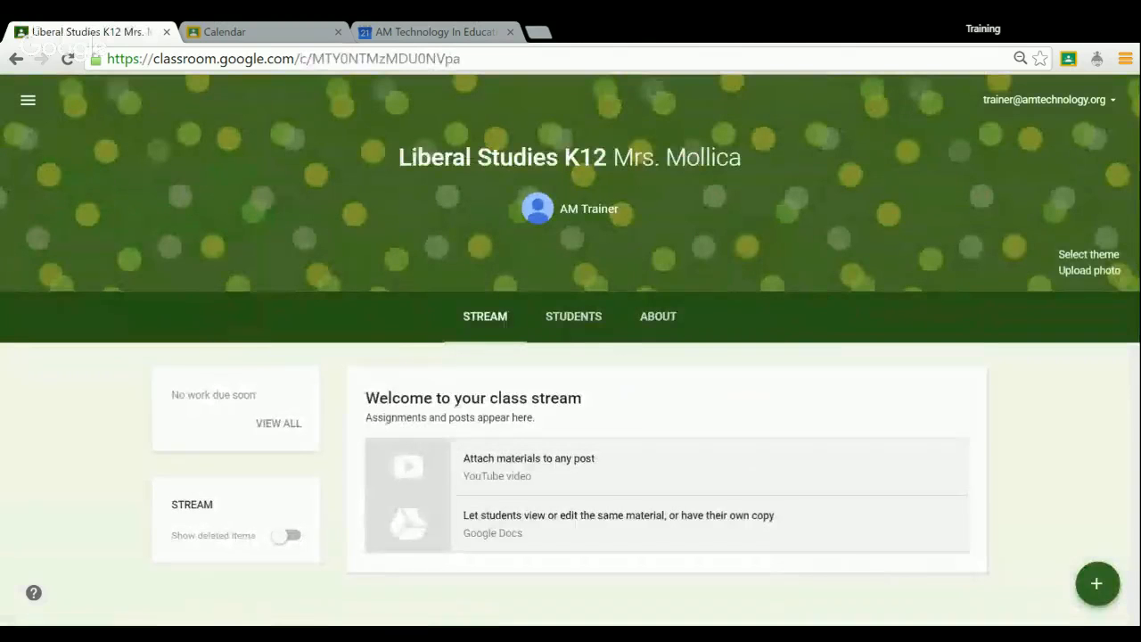